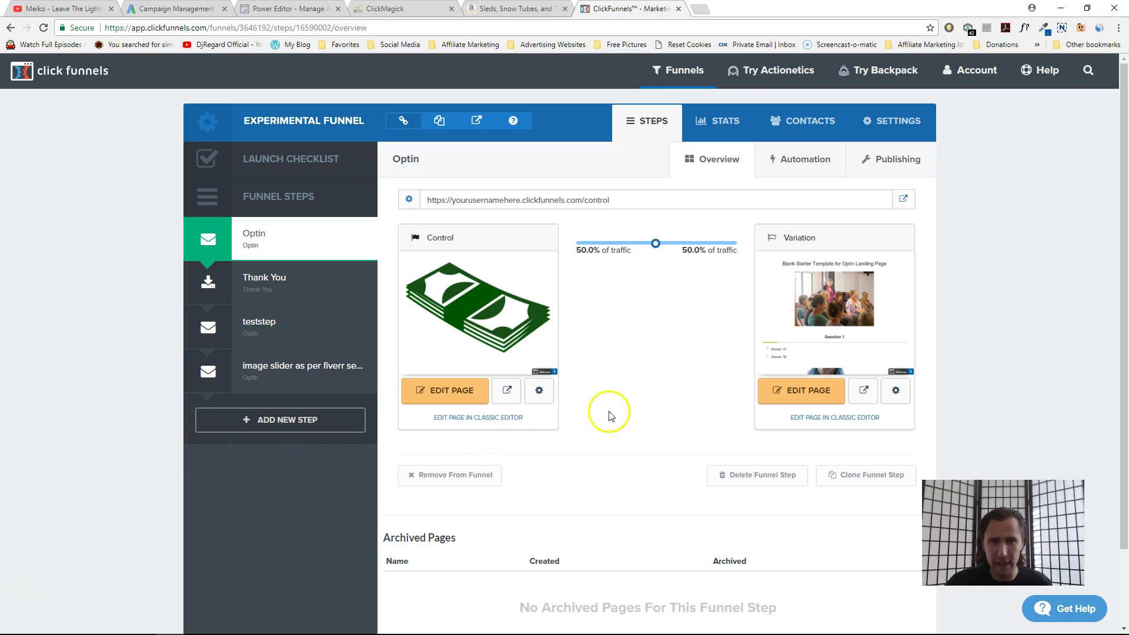
Step: Go to the Experimental Funnel's Optin step Publishing settings and scroll down to Text Optins
drag(370, 120, 238, 134)
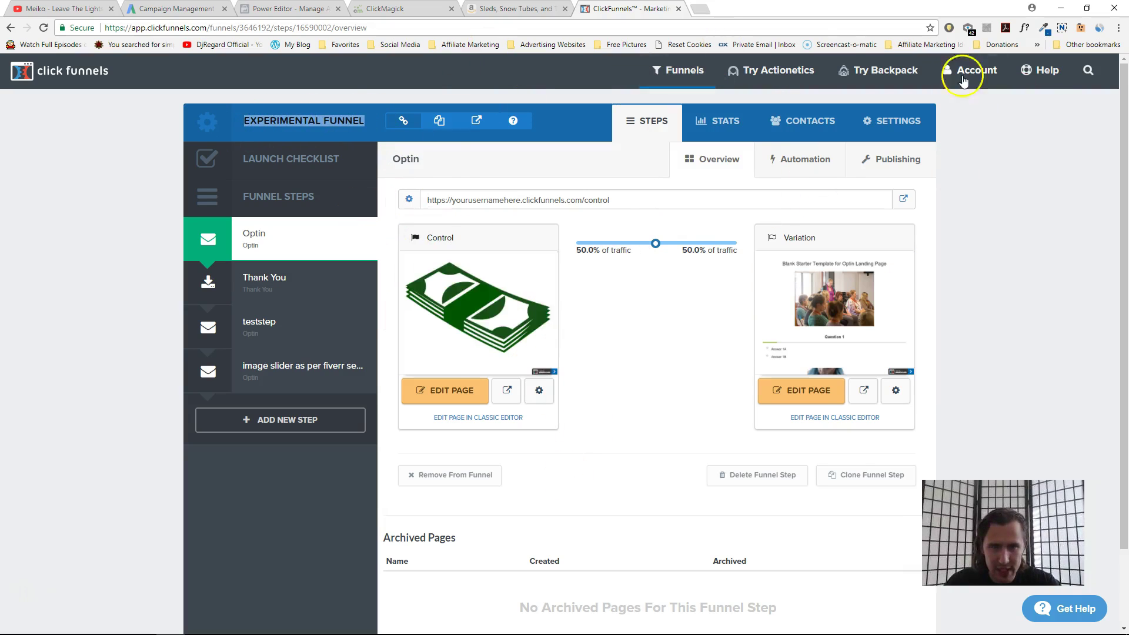
mouse_move(481, 312)
mouse_move(1015, 630)
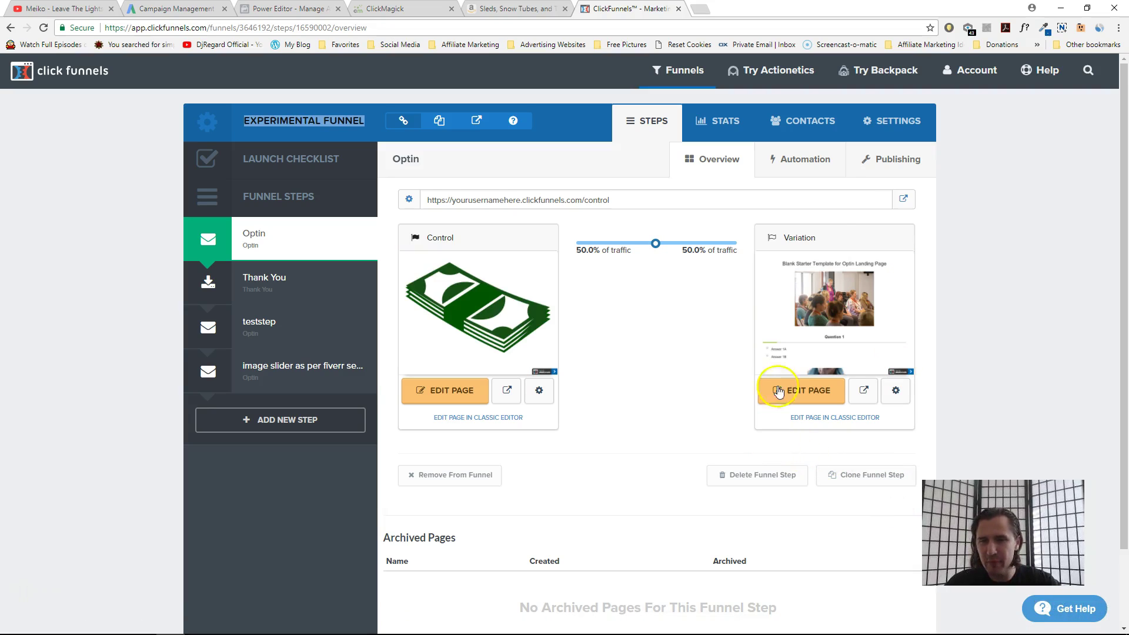
click(893, 123)
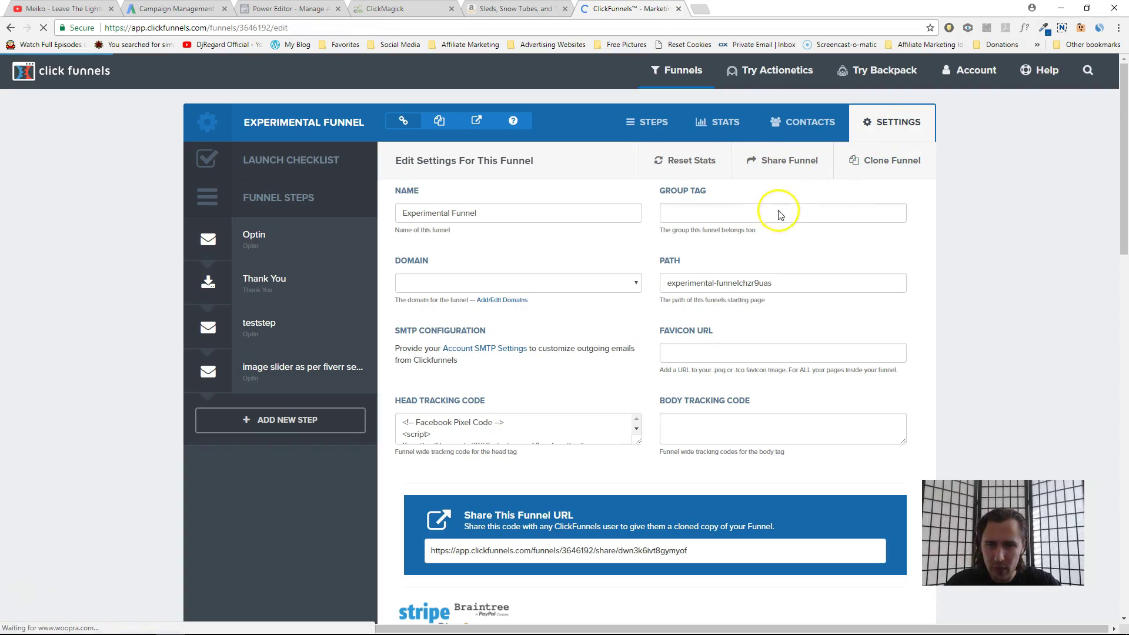
click(655, 124)
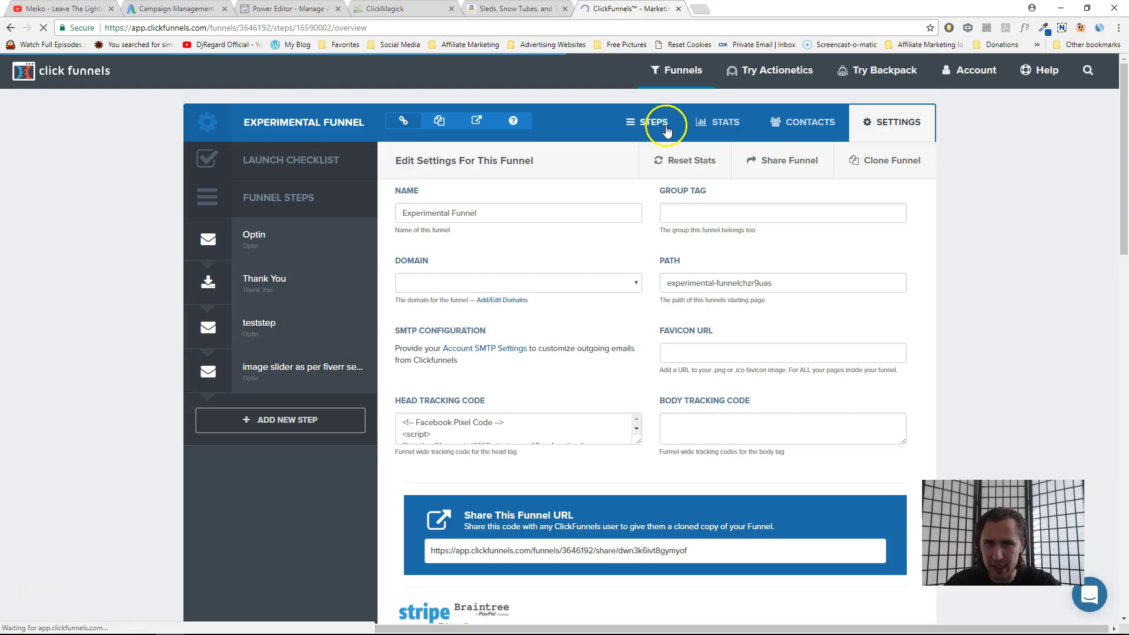
click(879, 158)
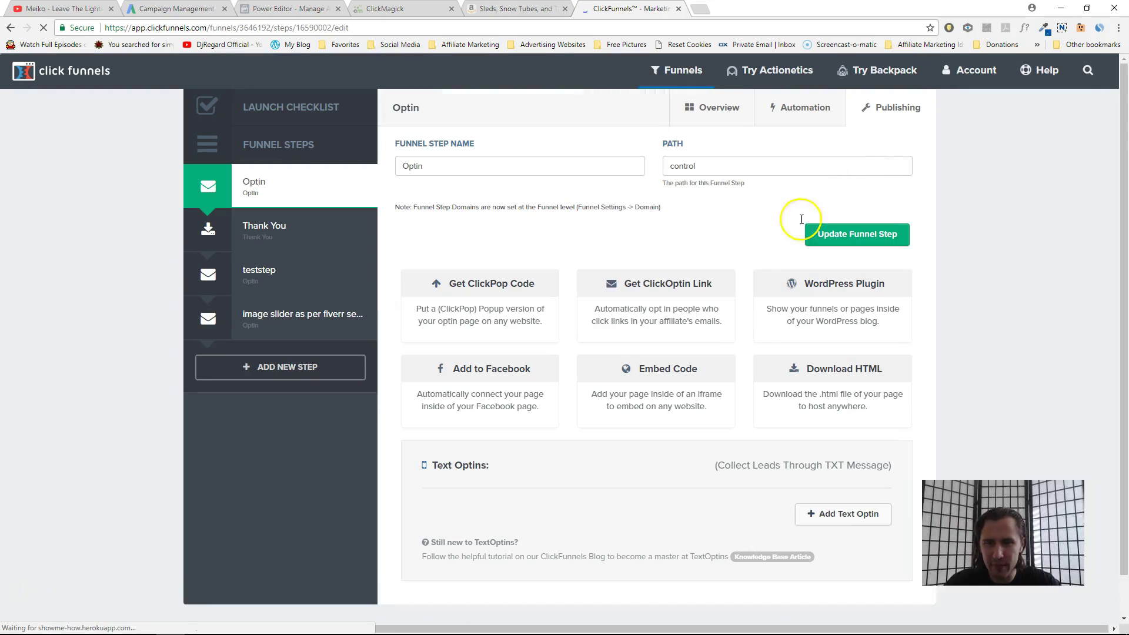
scroll(659, 372, down, 1)
drag(496, 423, 418, 422)
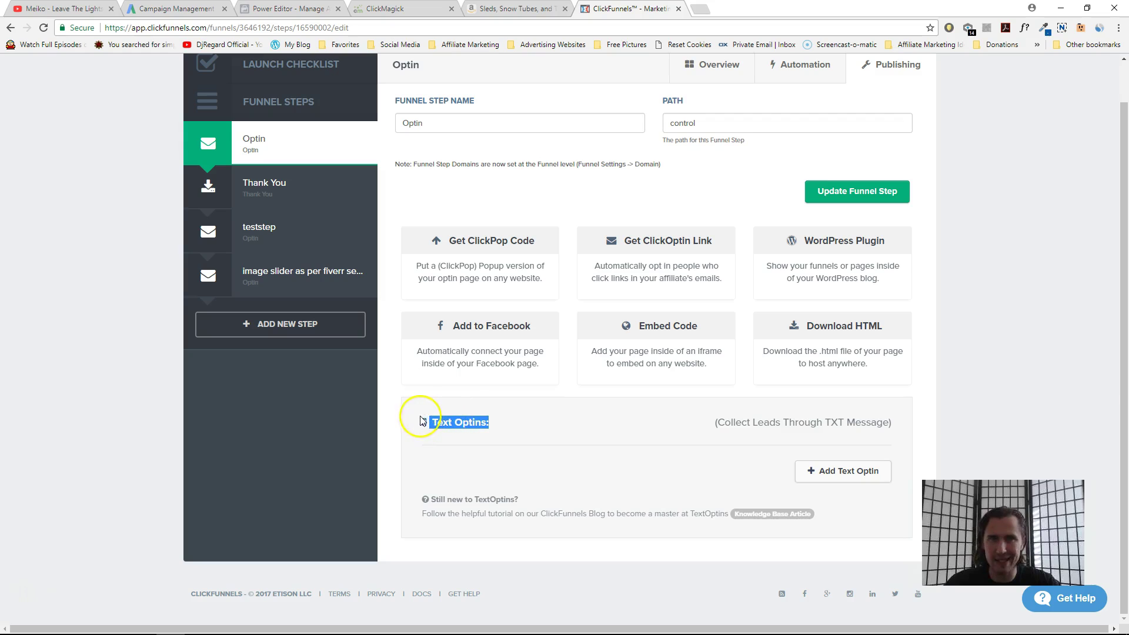
Step: Add a new text optin on the available phone number with unique code FREEEBOOK
click(825, 474)
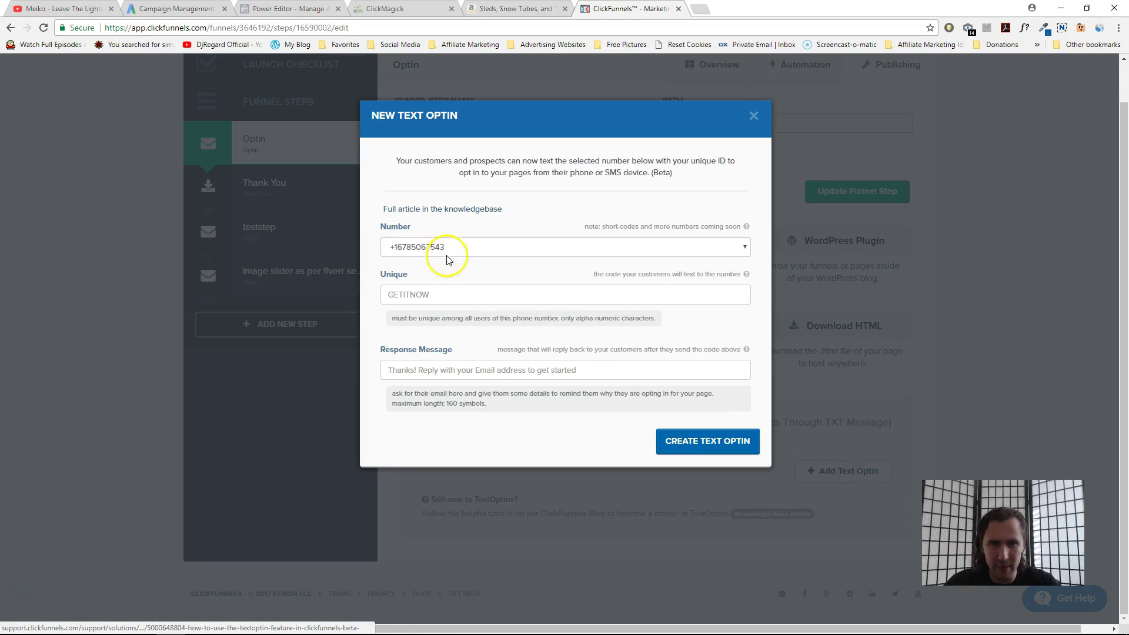
click(454, 247)
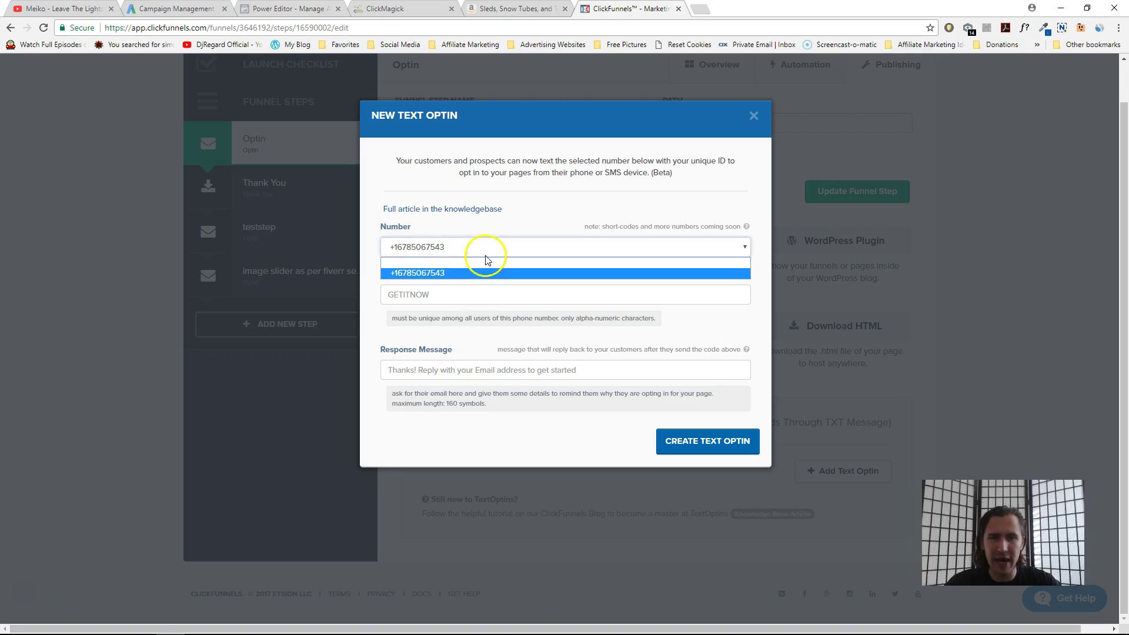
click(461, 273)
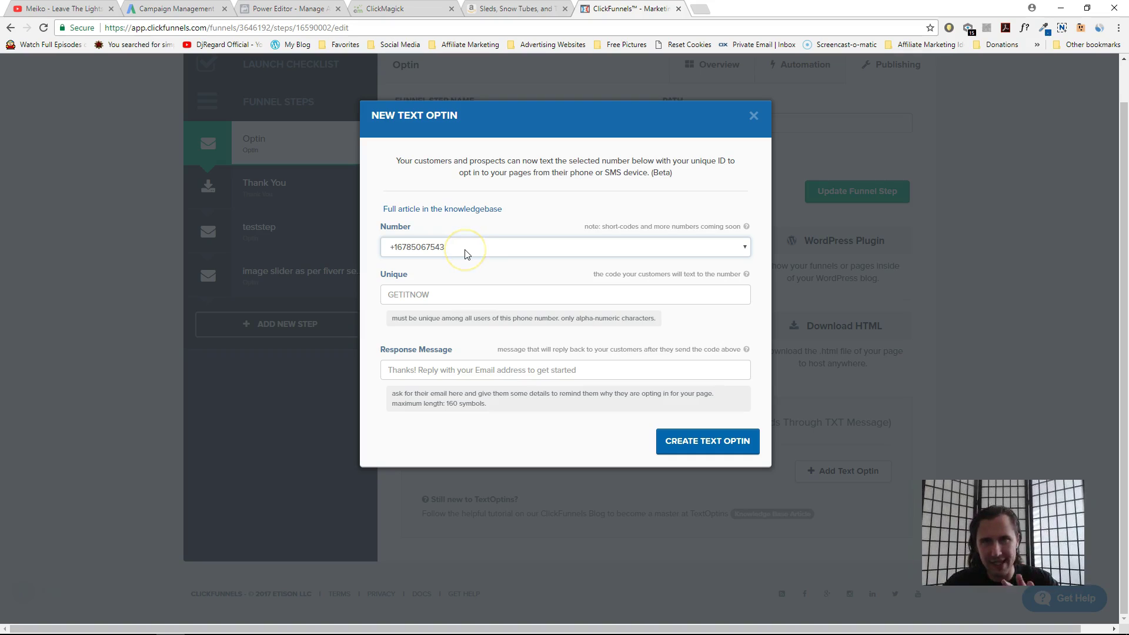
click(421, 294)
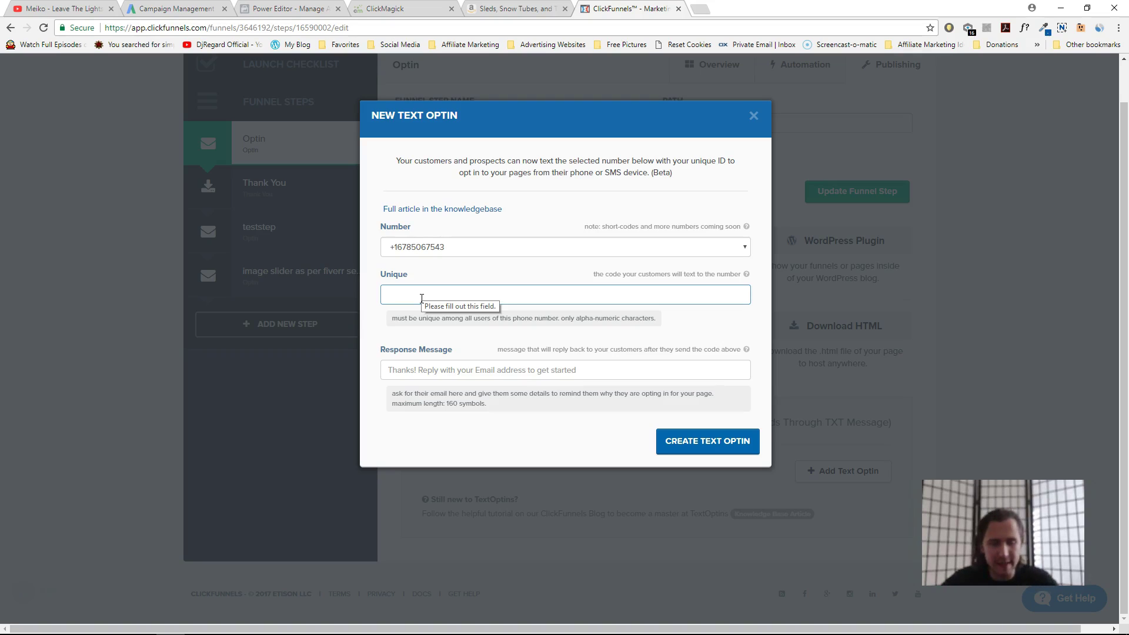
text(FREEEBOOK)
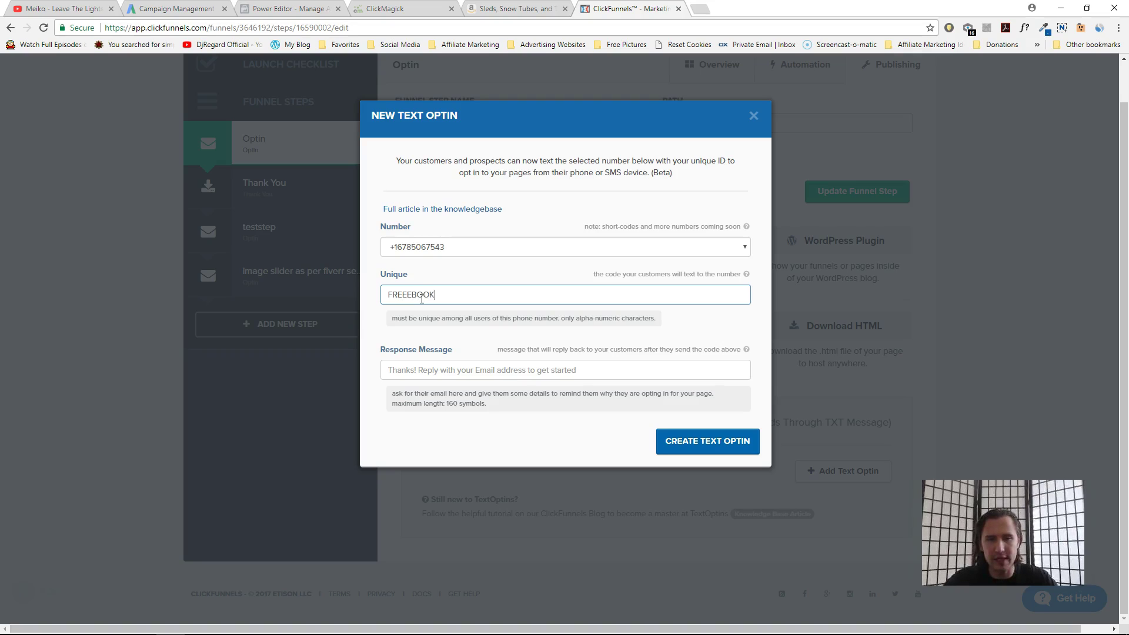
drag(570, 318, 651, 317)
click(441, 372)
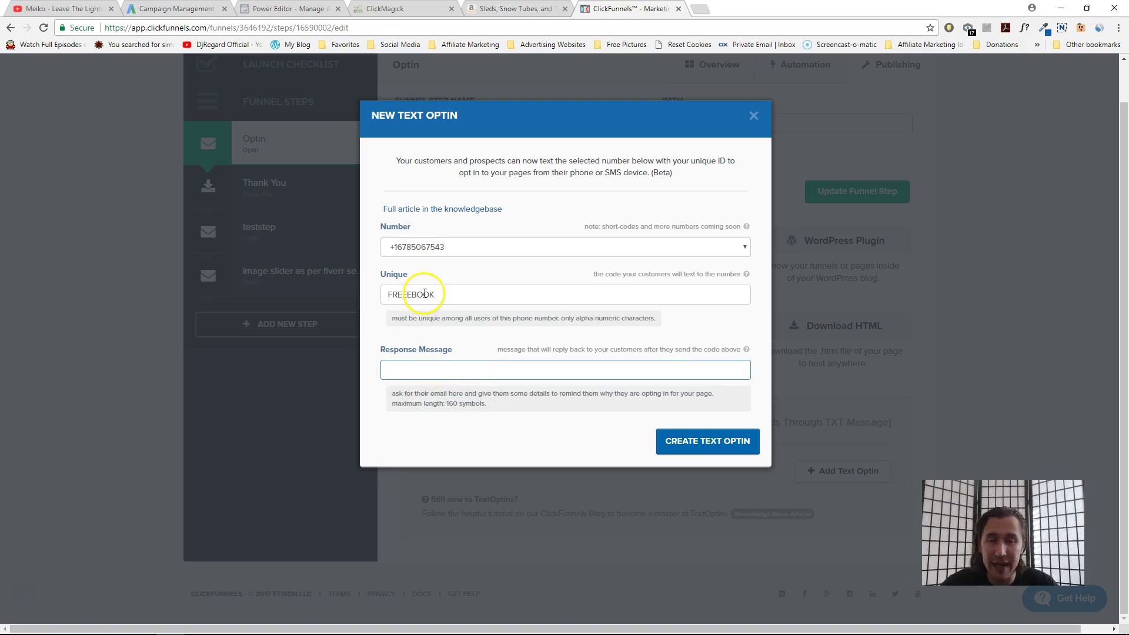
Step: Autofill the response message as 'Thank you! Give us your email and we'll send you free copy', without the period
click(422, 366)
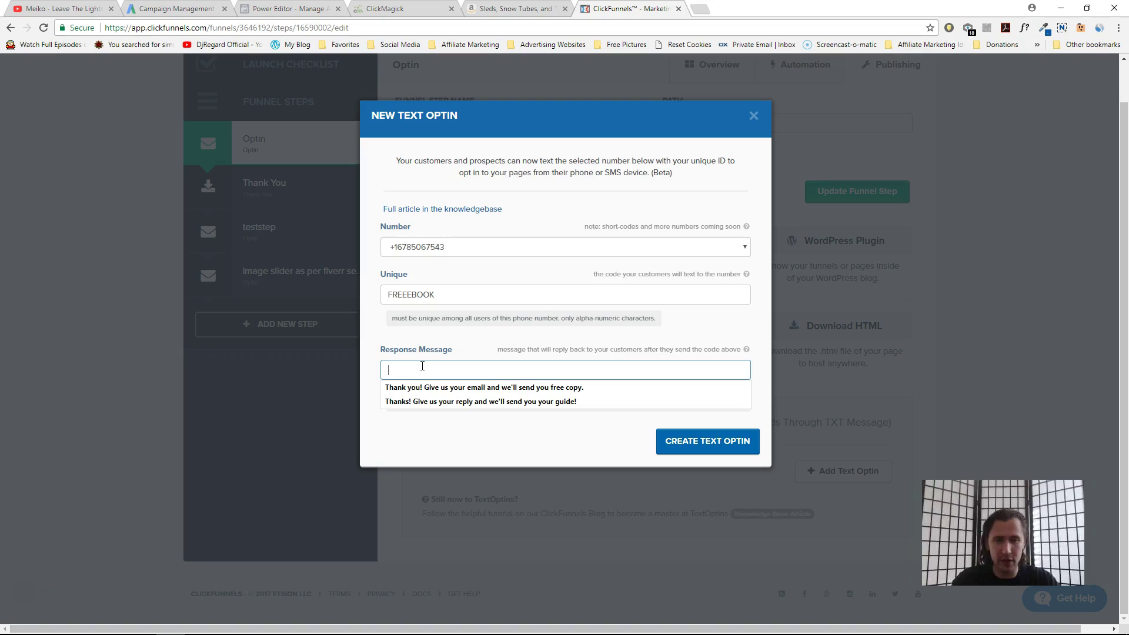
click(422, 387)
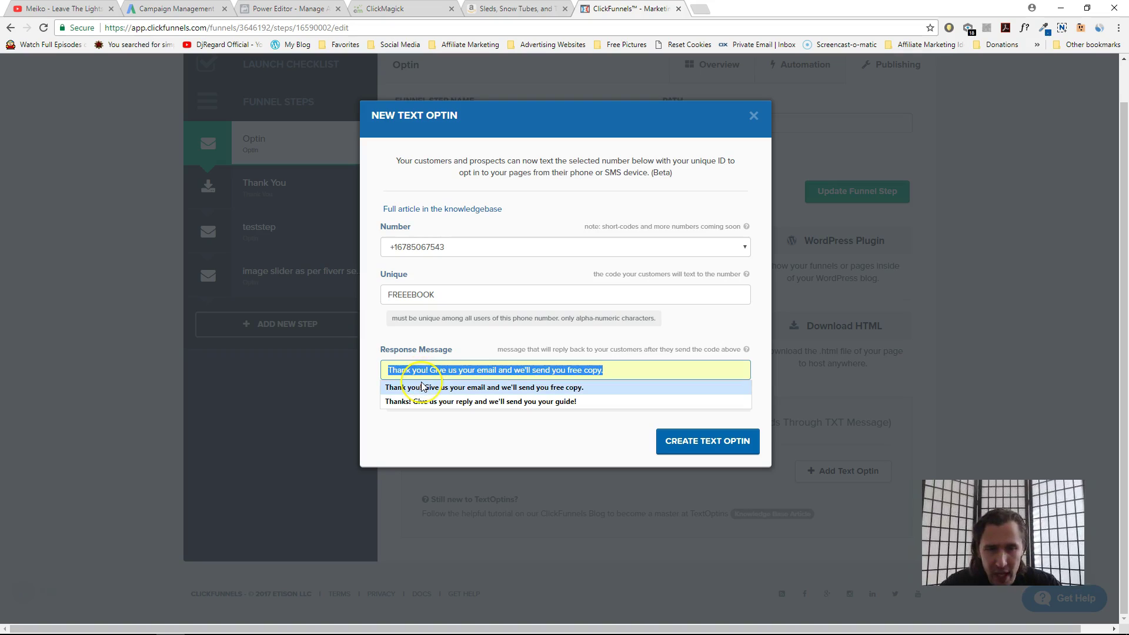
click(422, 386)
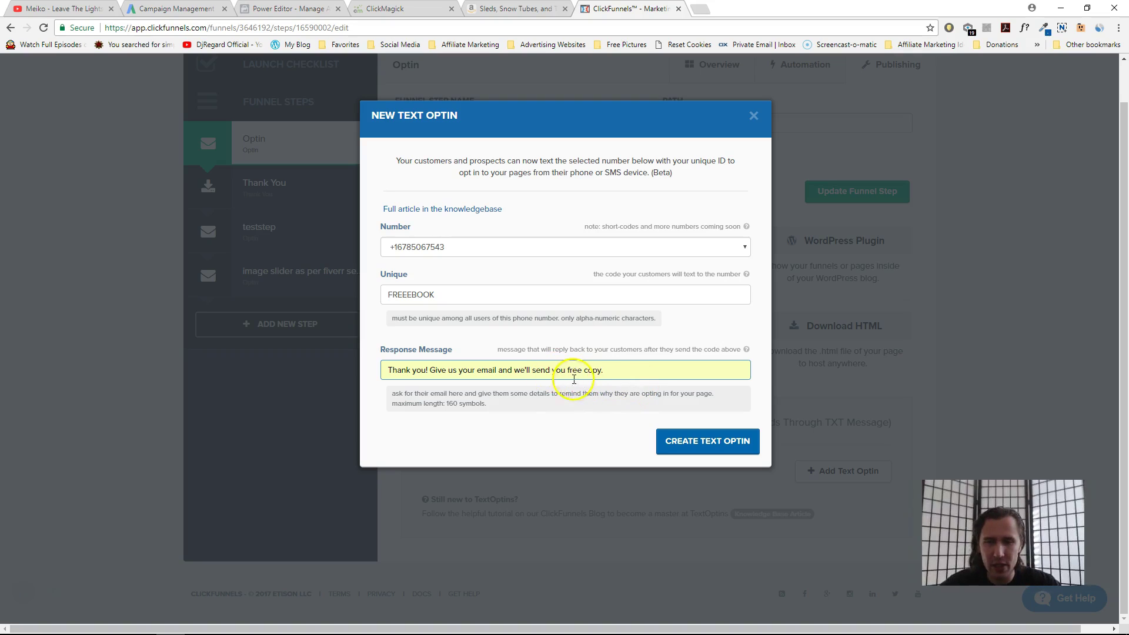
click(619, 365)
key(BackSpace)
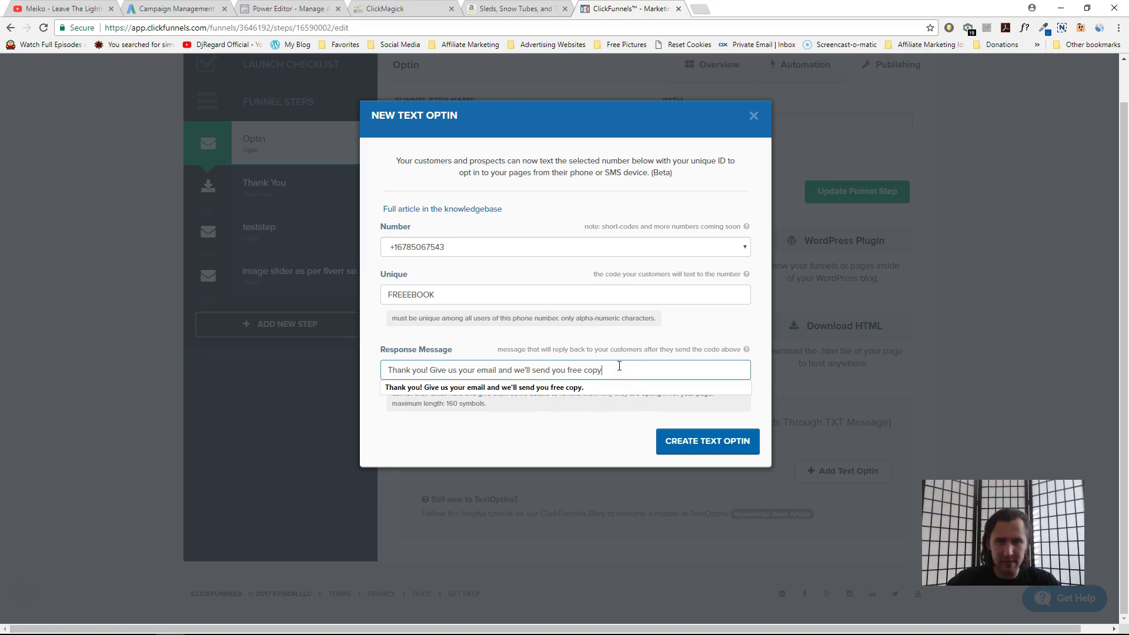
click(432, 369)
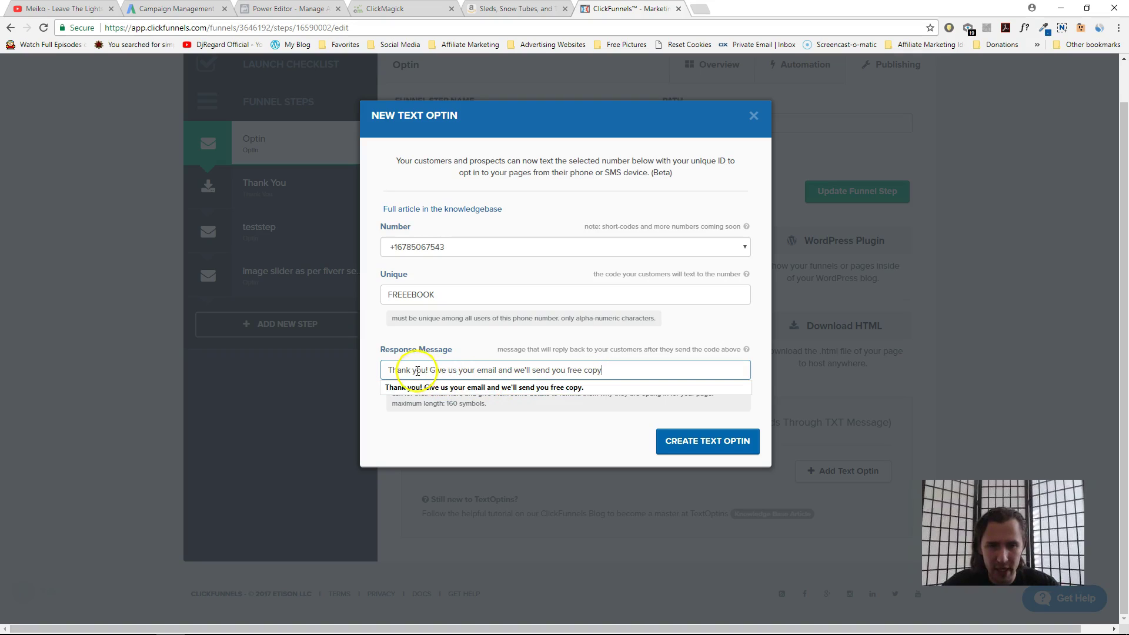
drag(603, 369, 588, 366)
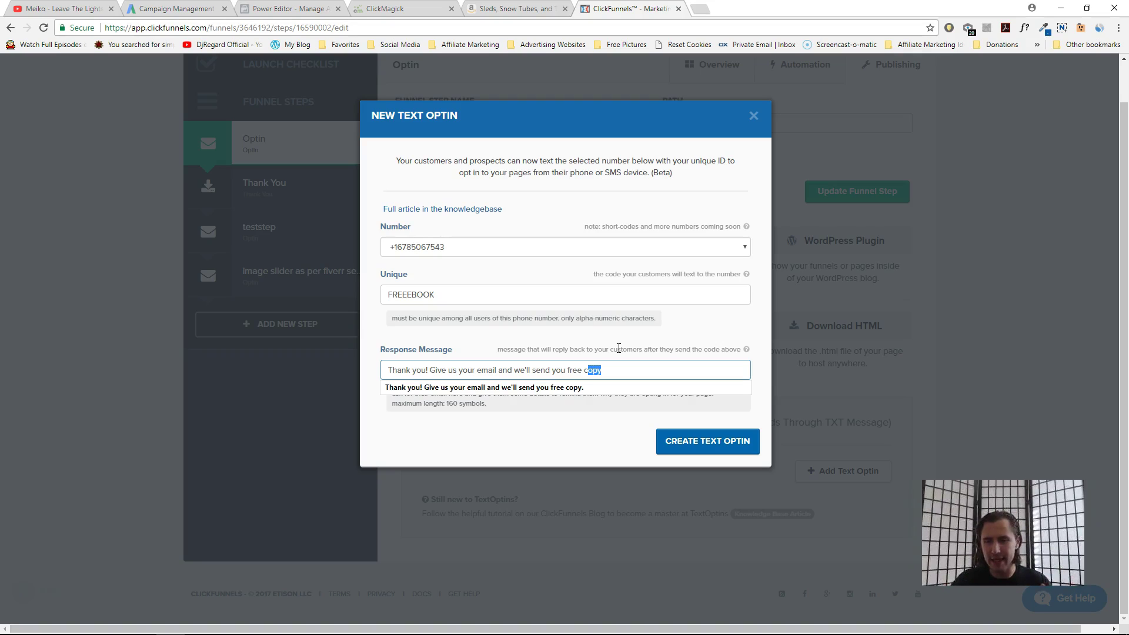
click(632, 362)
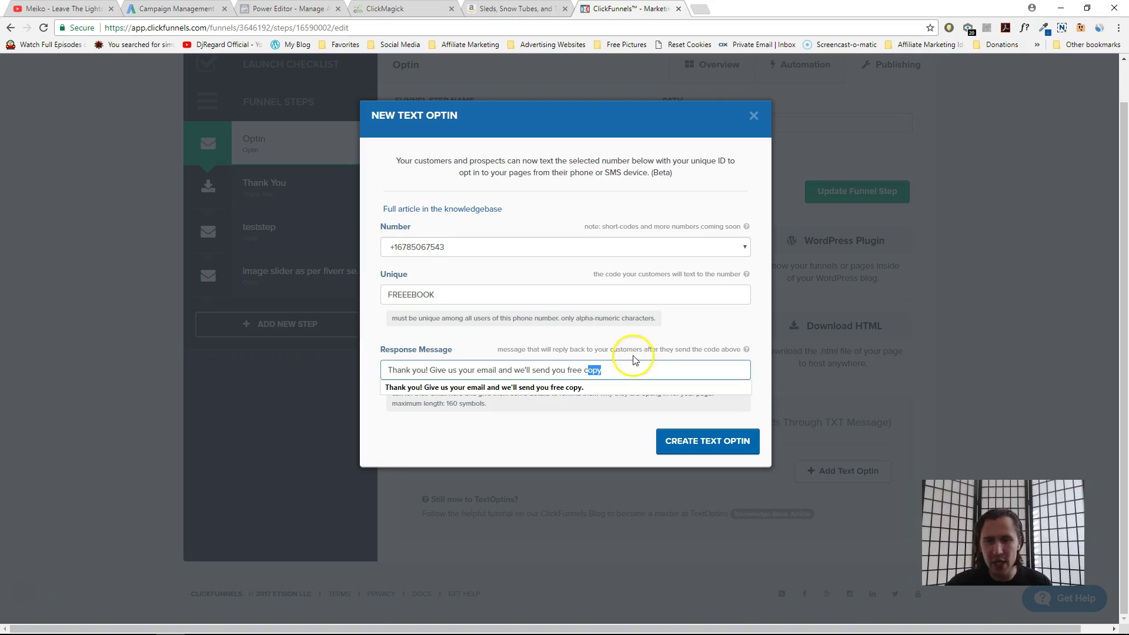
click(612, 417)
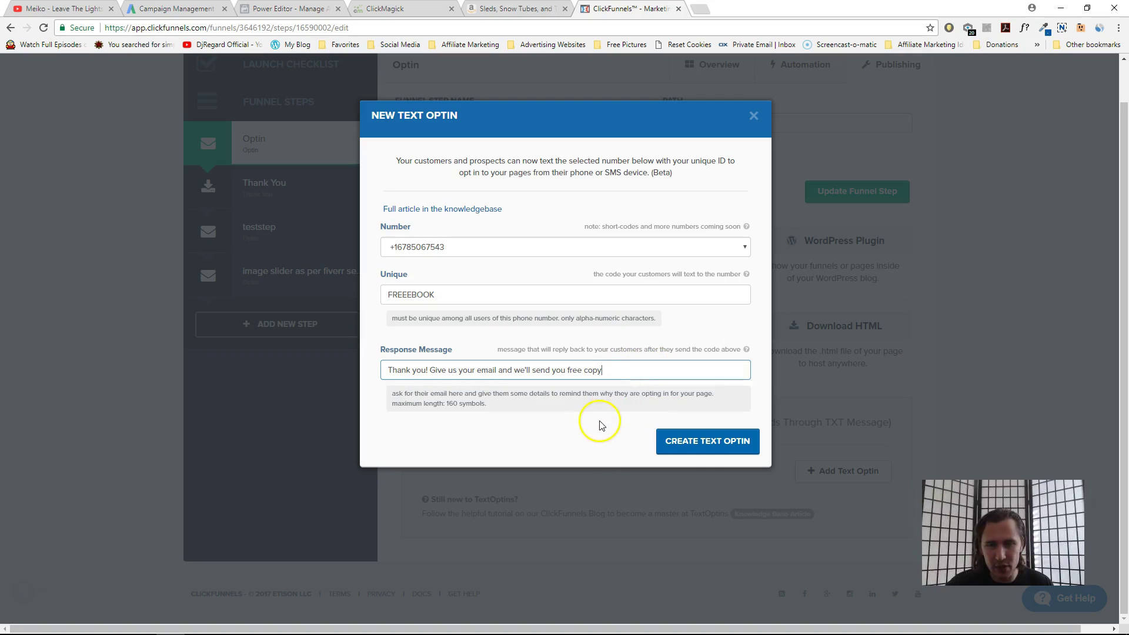
Step: Create the FREEEBOOK text optin, then reopen its row for editing
click(700, 450)
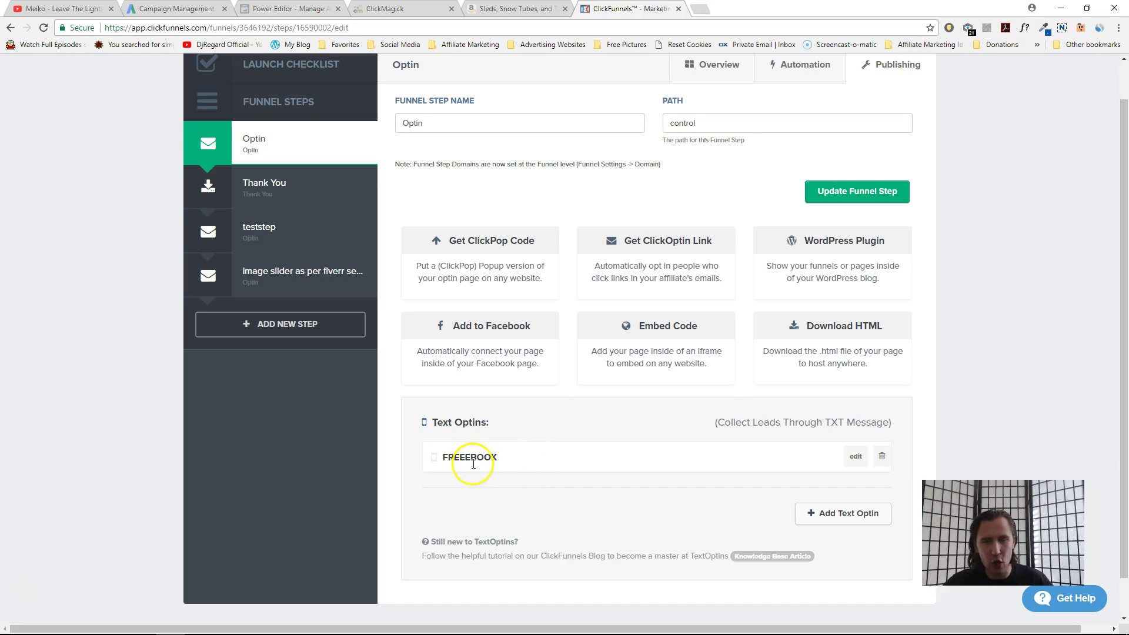
drag(470, 467, 452, 469)
click(517, 486)
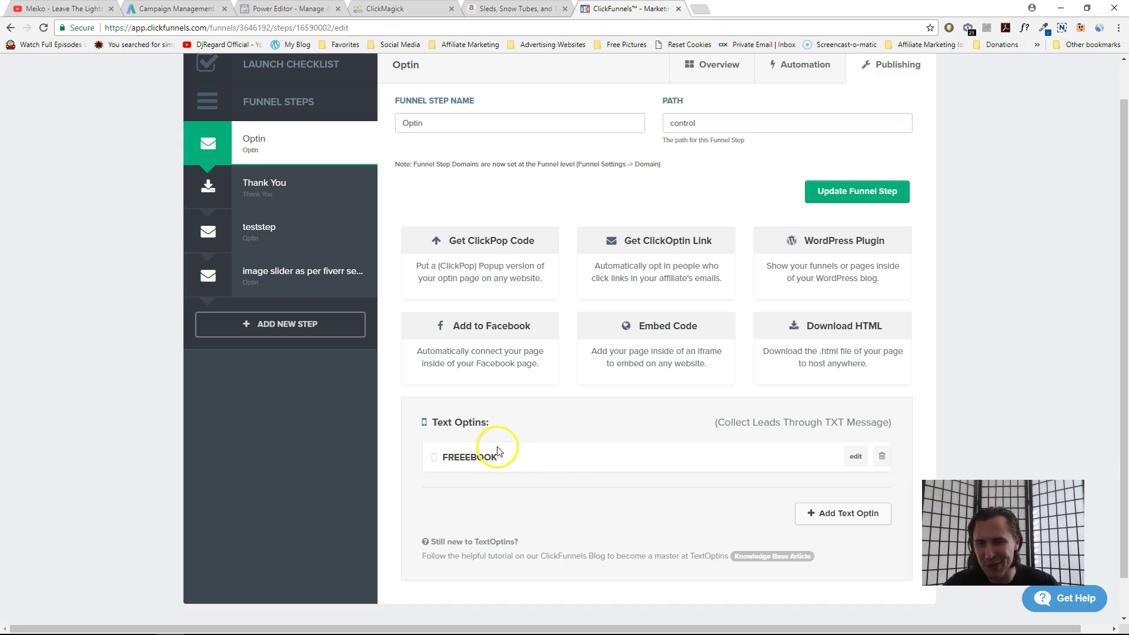
click(856, 456)
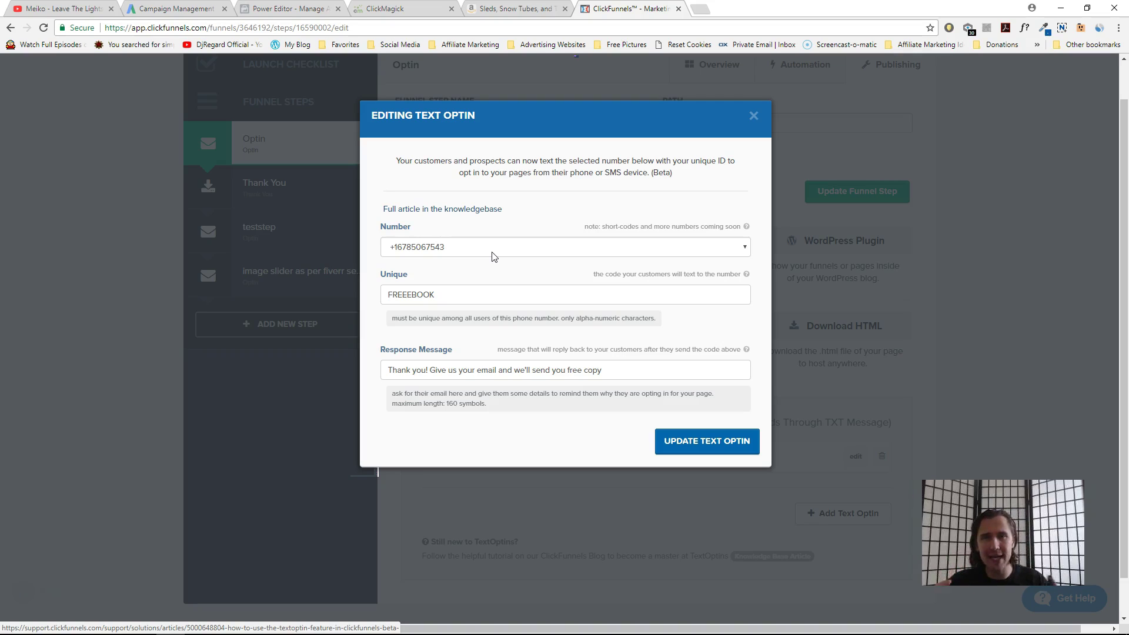
Step: Close the Editing Text Optin dialog and return to the Optin step's Overview
click(754, 116)
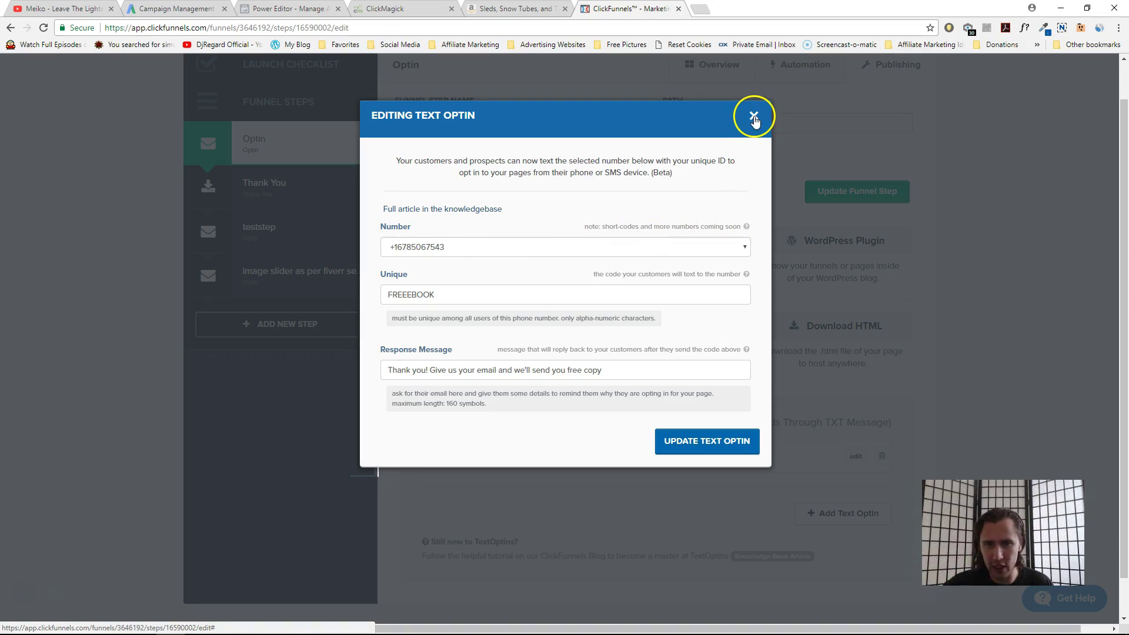
scroll(726, 182, up, 1)
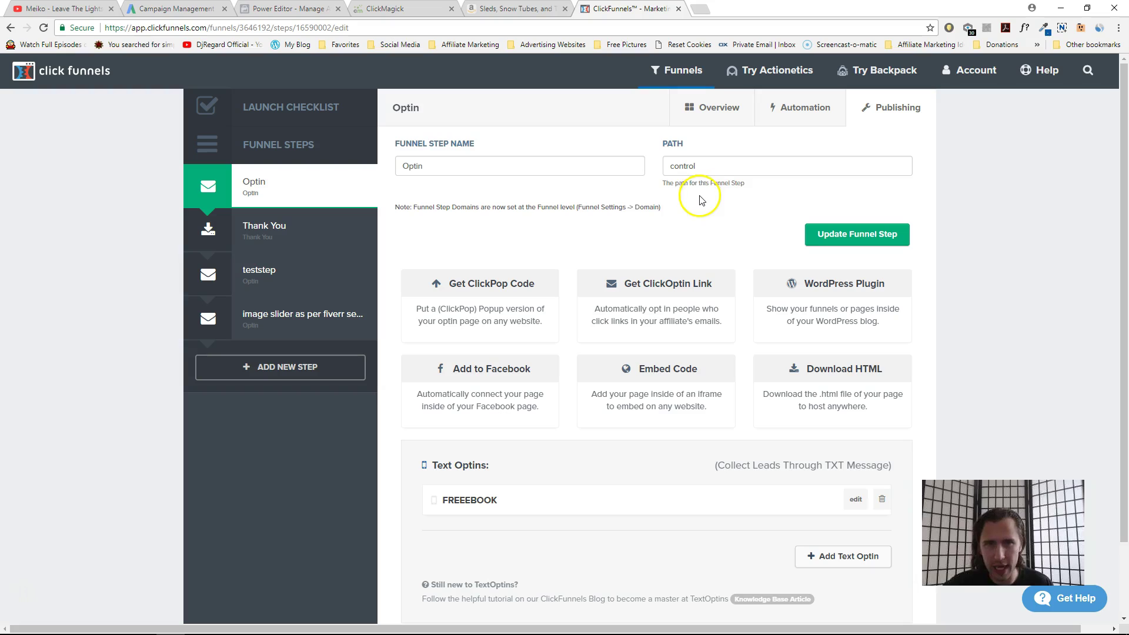
click(719, 113)
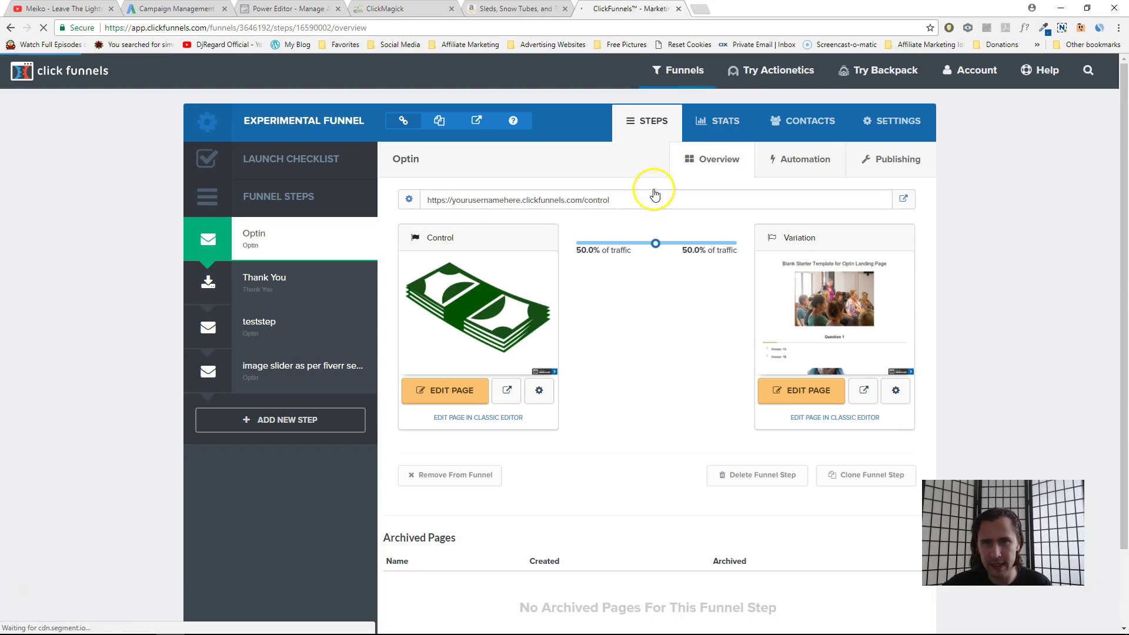
Step: Show the Experimental Funnel's Contacts page, listing the one new sign-up
click(810, 124)
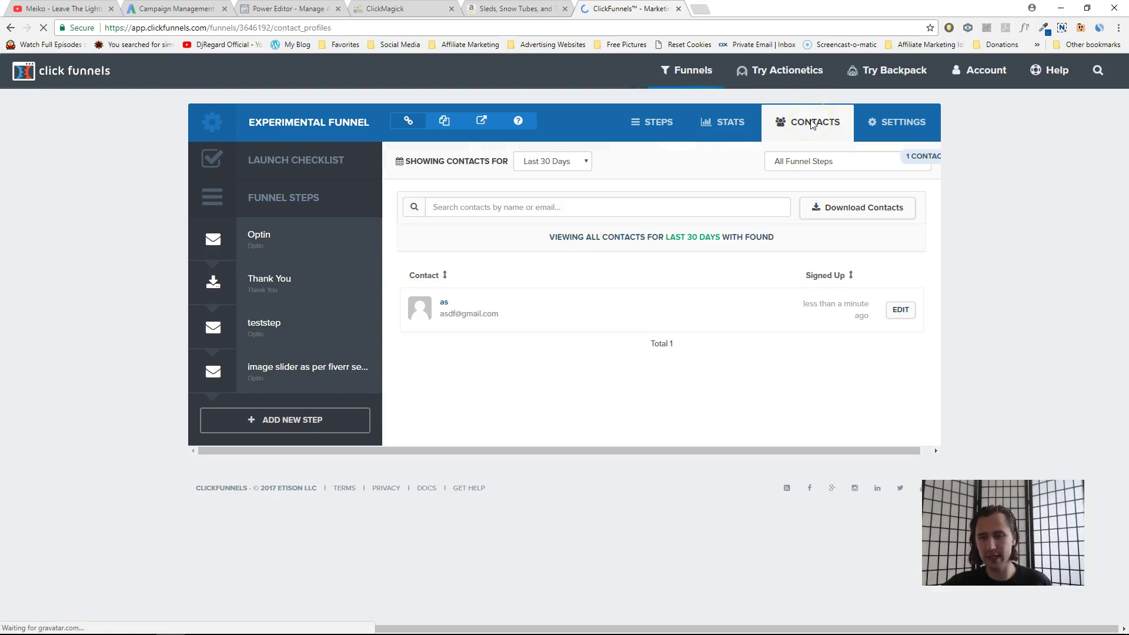